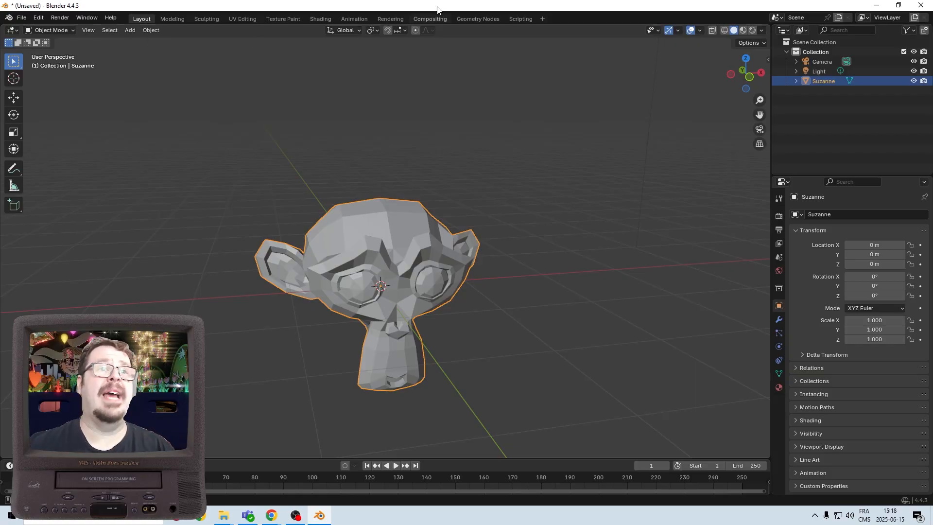
# Create a new material for Suzanne in the Shading workspace and search the shader nodes for toon.
pyautogui.click(312, 18)
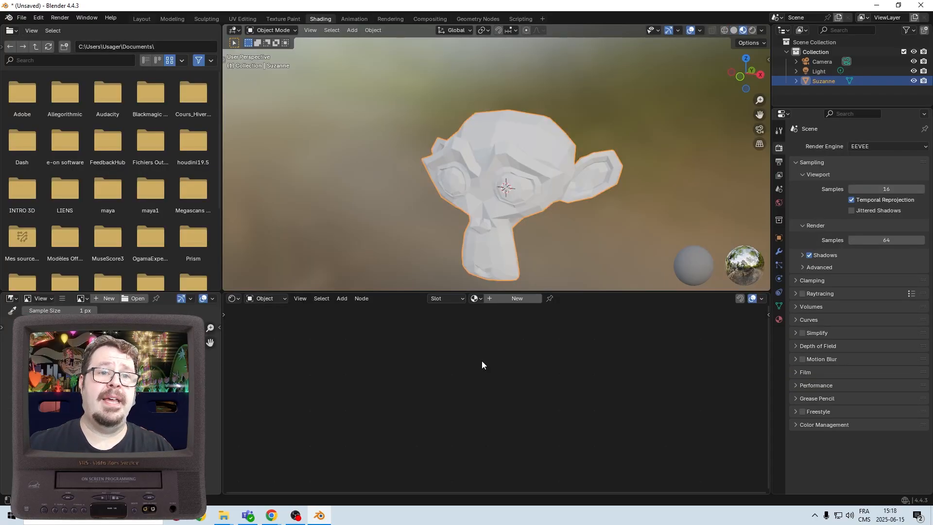
pyautogui.click(517, 298)
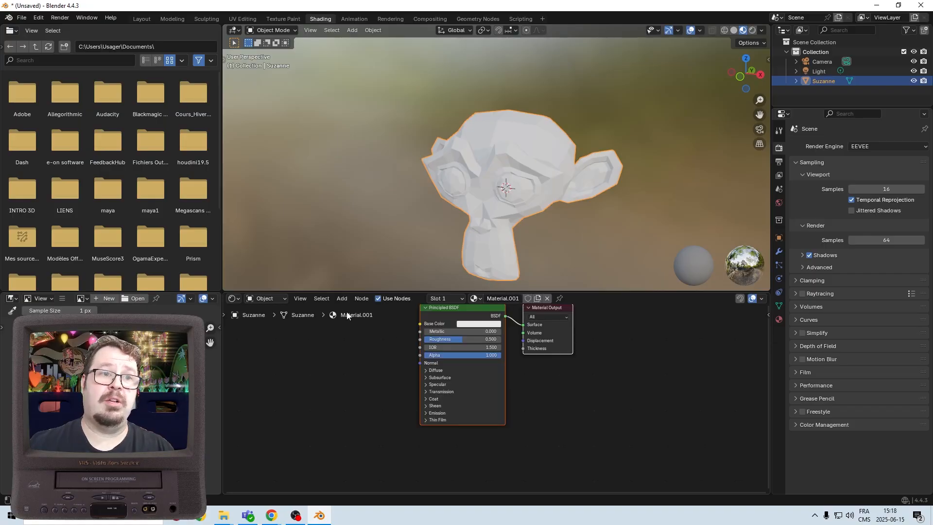
pyautogui.click(341, 303)
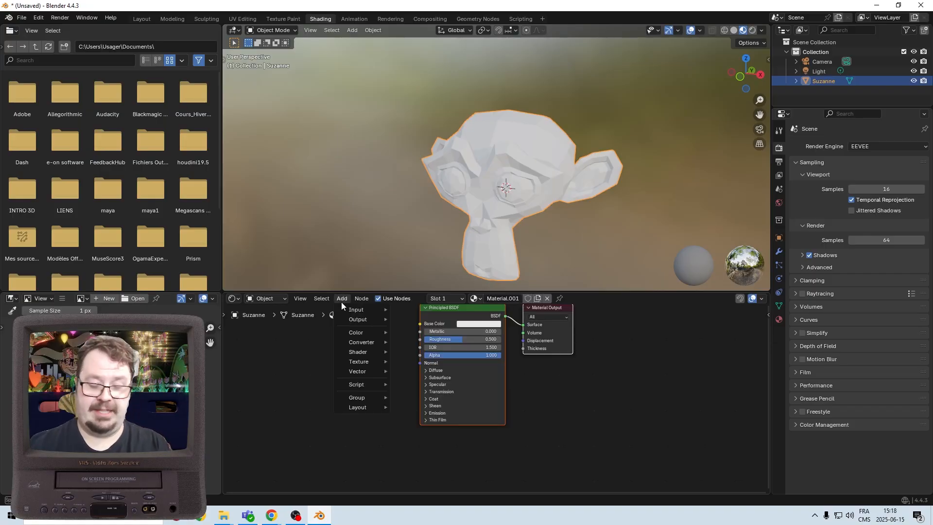
pyautogui.write('toon')
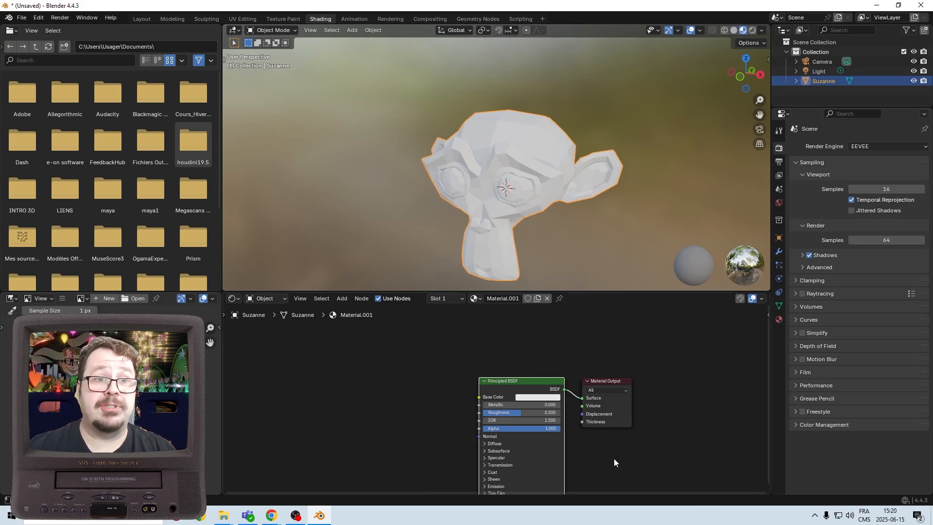
# Move the Principled BSDF node well away from Material Output and add a Shader to RGB node.
pyautogui.press('g')
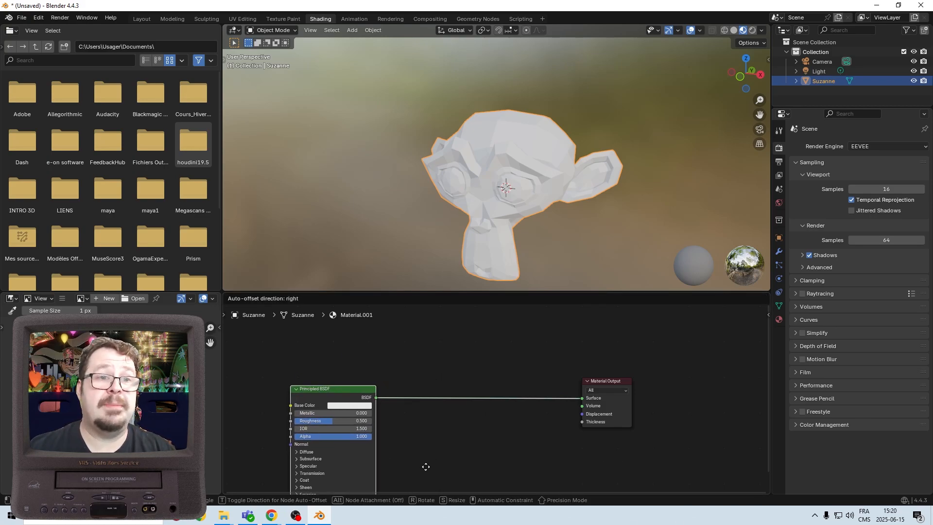
pyautogui.click(423, 467)
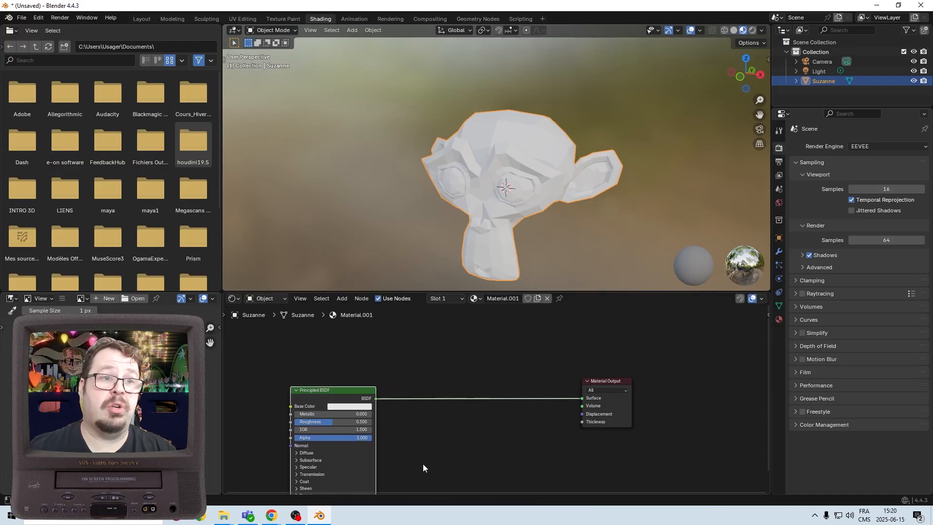
pyautogui.click(342, 299)
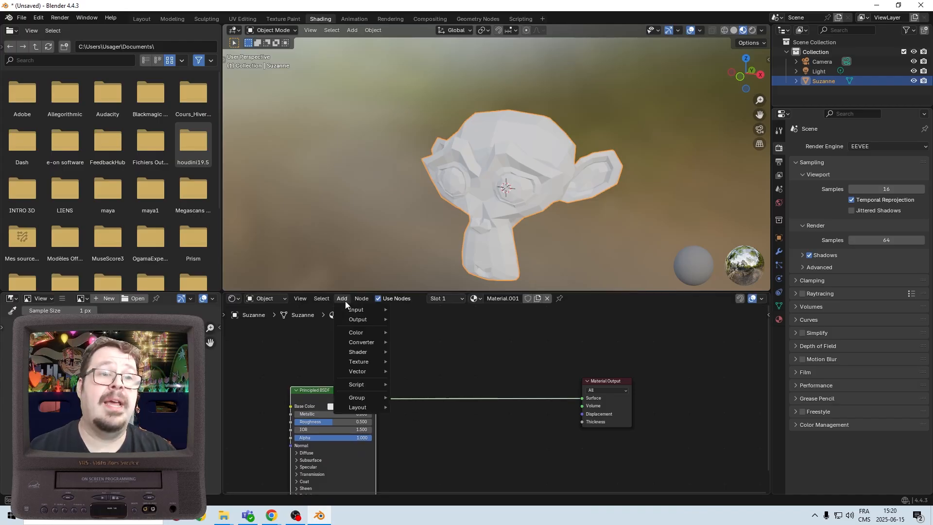
pyautogui.write('shader to')
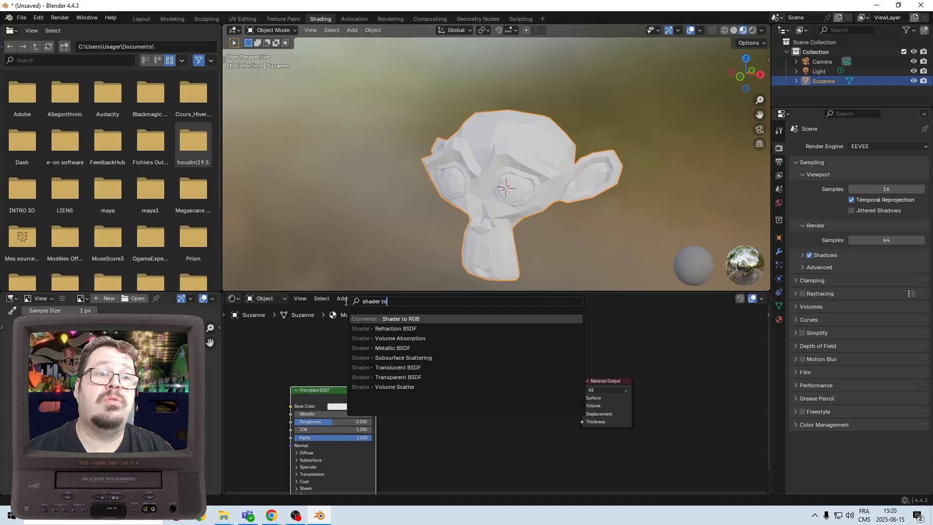
pyautogui.write(' rg')
pyautogui.press('Return')
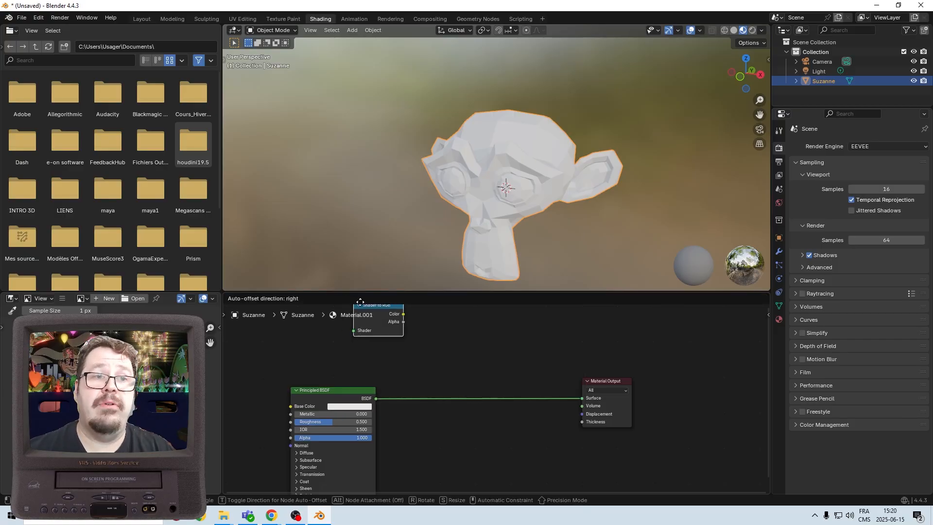
pyautogui.click(404, 362)
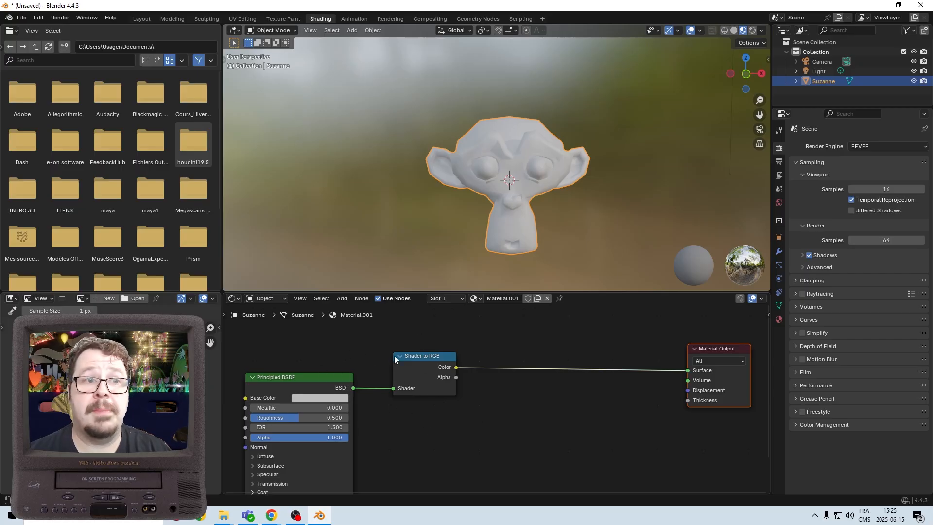
# Insert an RGB Curves node between Shader to RGB and Material Output.
pyautogui.click(343, 301)
pyautogui.write('curve')
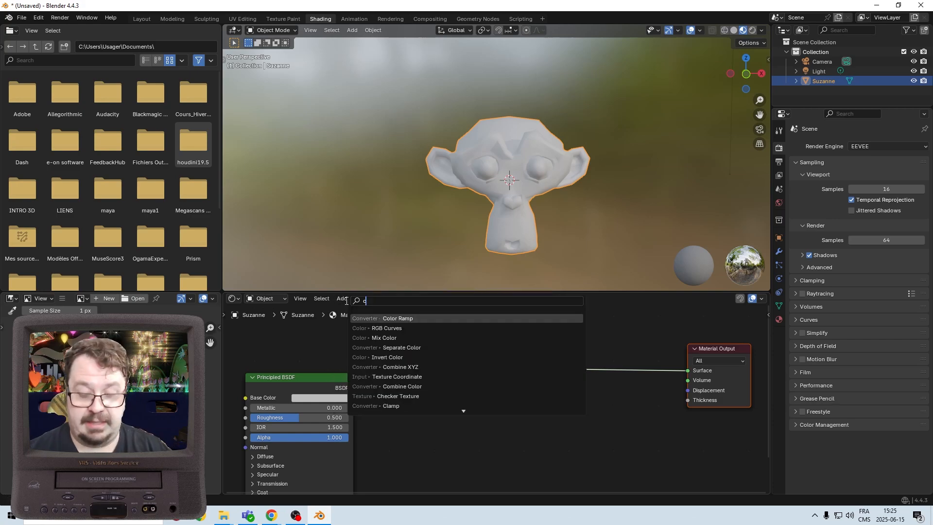
pyautogui.press('Return')
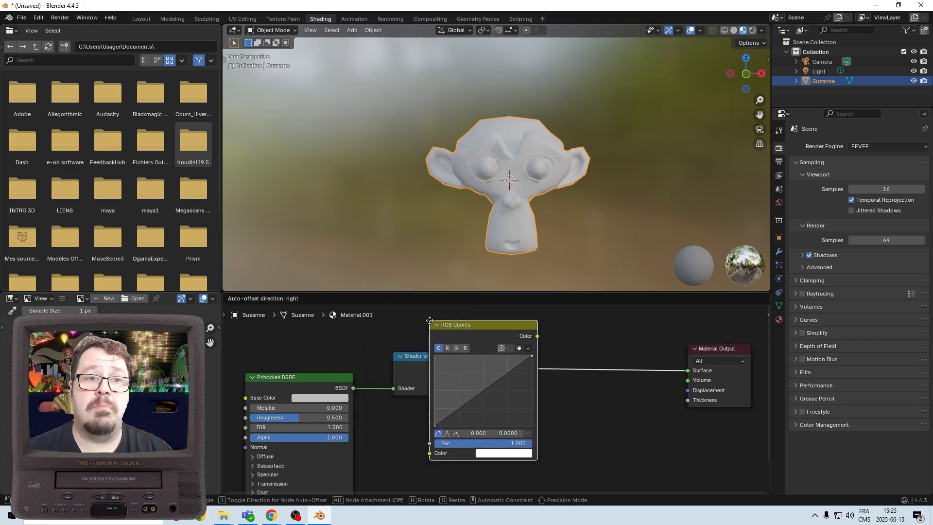
pyautogui.click(560, 400)
# Bend the RGB Curves node's combined curve into a steep S shape, and delete the node while keeping its links.
pyautogui.scroll(2, 560, 399)
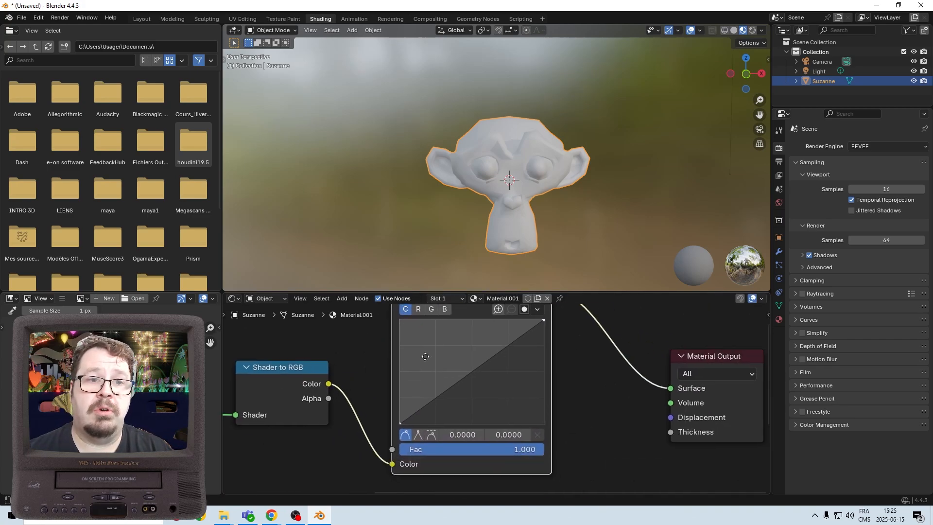
pyautogui.moveTo(441, 387); pyautogui.dragTo(449, 412)
pyautogui.moveTo(489, 381); pyautogui.dragTo(488, 331)
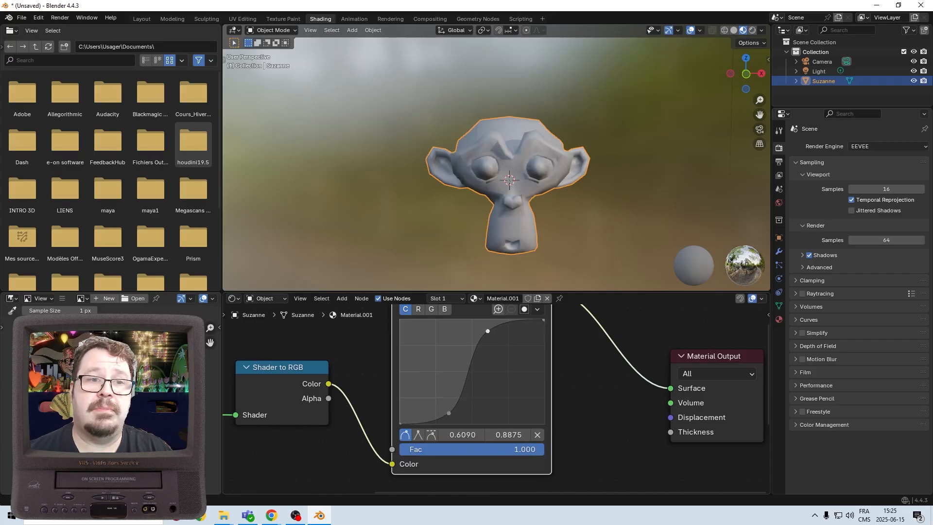
pyautogui.scroll(-5, 649, 433)
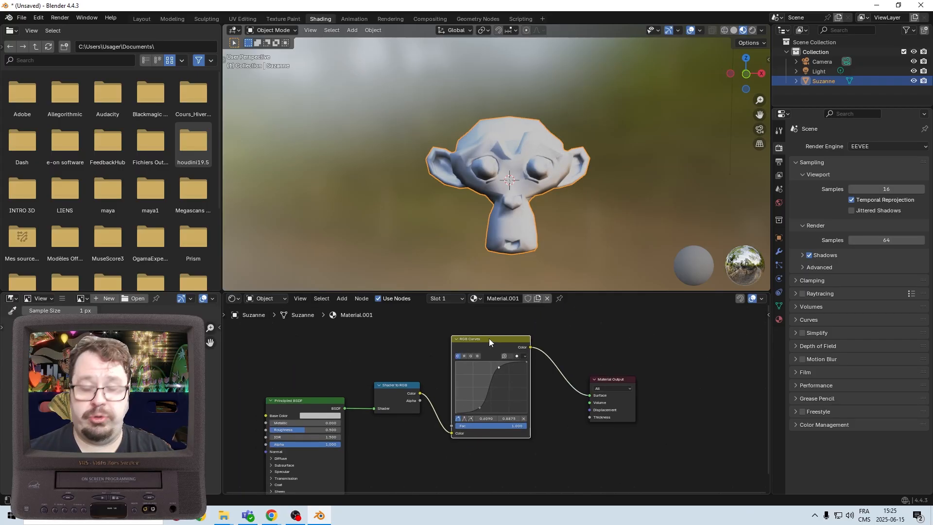
pyautogui.hotkey('ctrl', 'x')
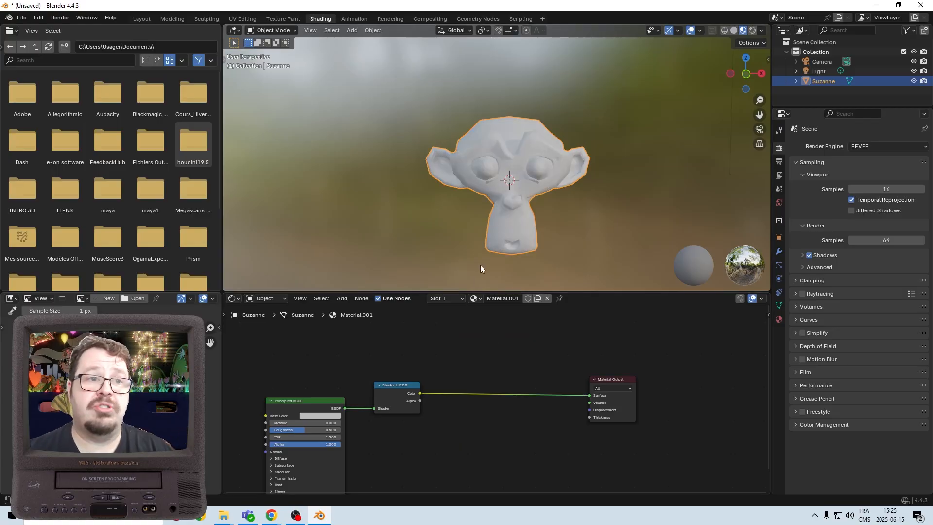
# Insert a Color Ramp node on the link between Shader to RGB and Material Output.
pyautogui.click(341, 297)
pyautogui.write('co')
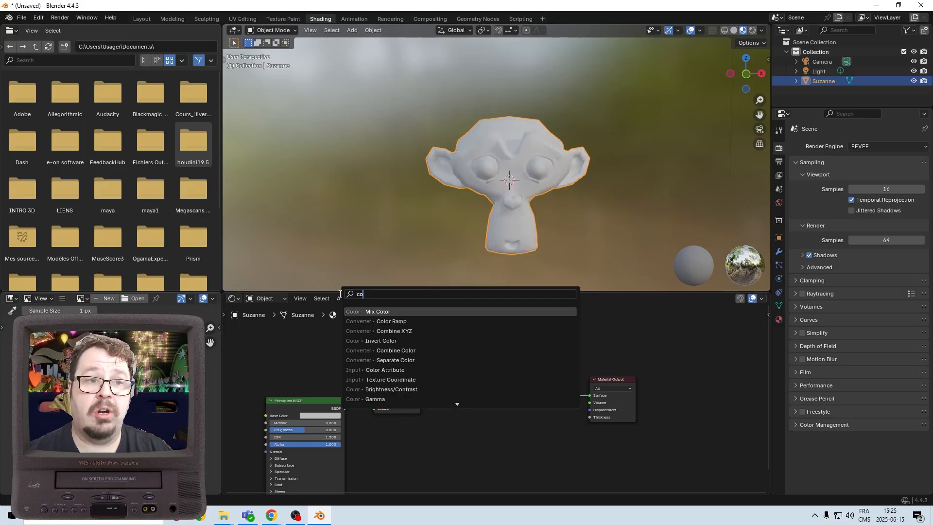
pyautogui.write('lor rop')
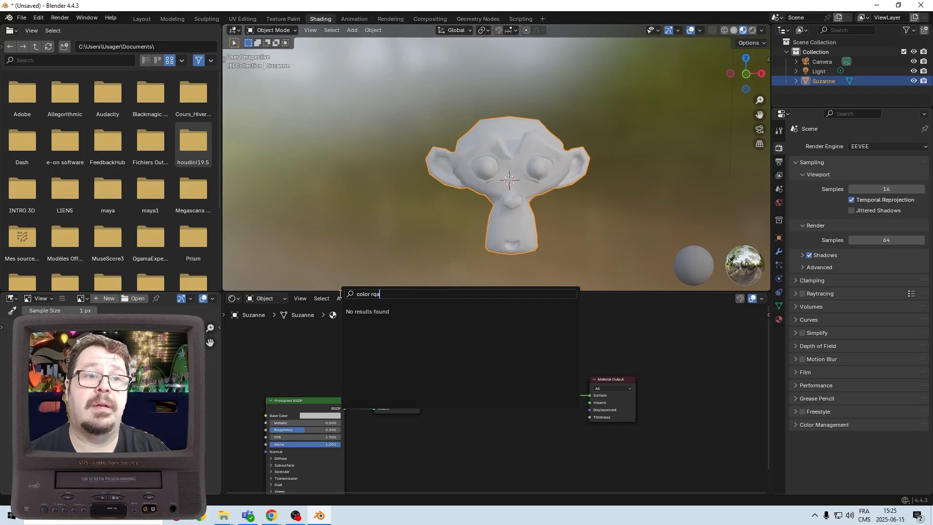
pyautogui.press('BackSpace')
pyautogui.press('BackSpace')
pyautogui.write('amp')
pyautogui.press('Return')
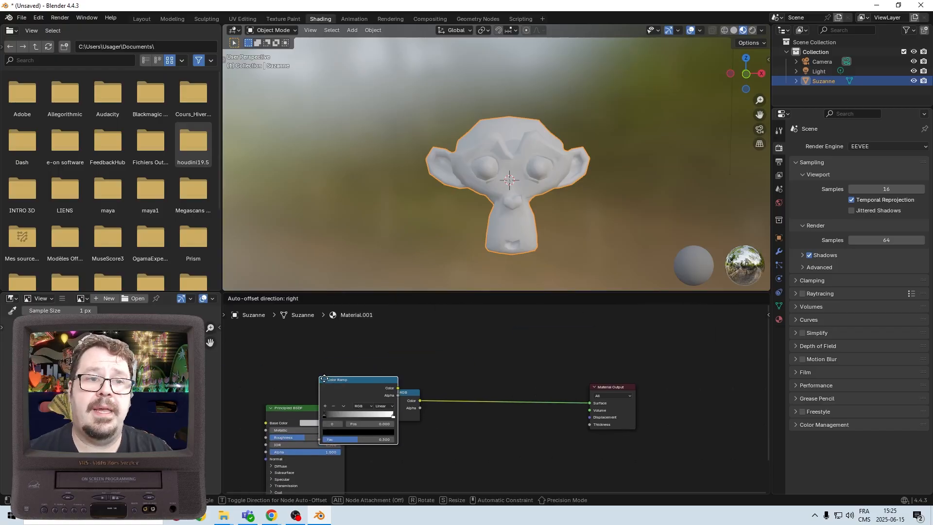
pyautogui.click(468, 364)
# Set the Color Ramp's interpolation to Constant.
pyautogui.scroll(3, 512, 439)
pyautogui.moveTo(512, 439); pyautogui.dragTo(484, 412)
pyautogui.scroll(3, 491, 414)
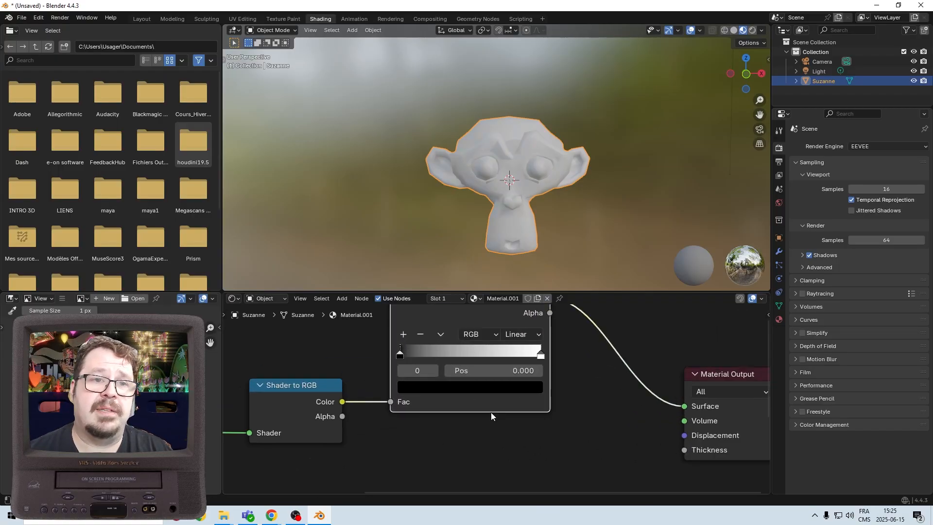
pyautogui.click(538, 359)
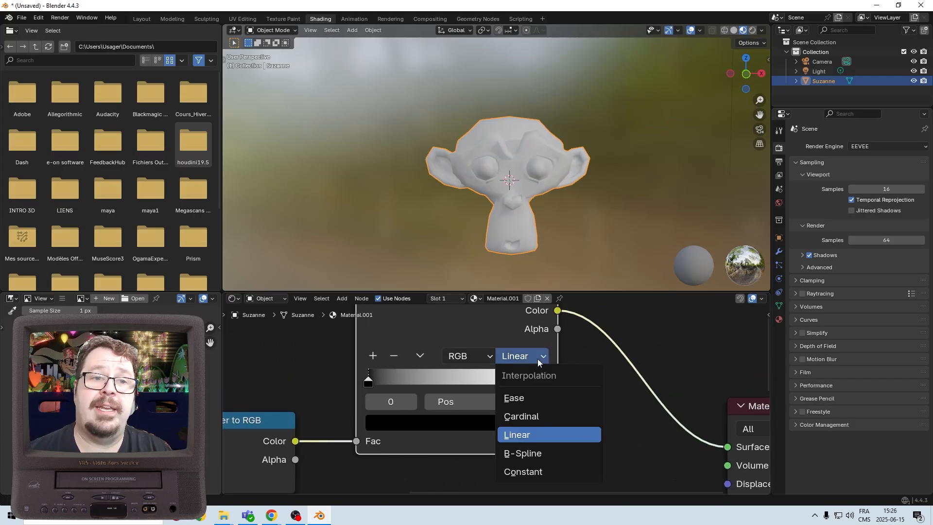
pyautogui.click(534, 472)
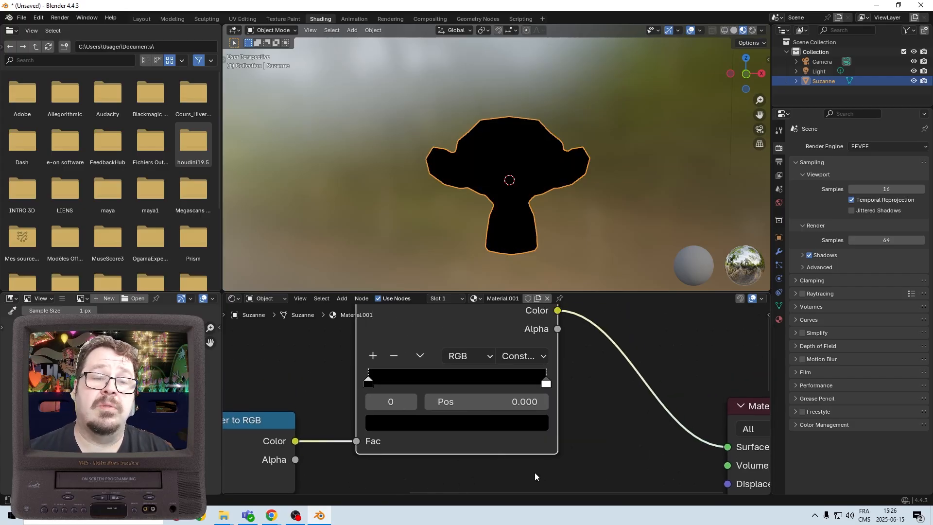
# Set the Color Ramp's white stop to position 0.5.
pyautogui.moveTo(548, 383); pyautogui.dragTo(441, 383)
pyautogui.click(478, 404)
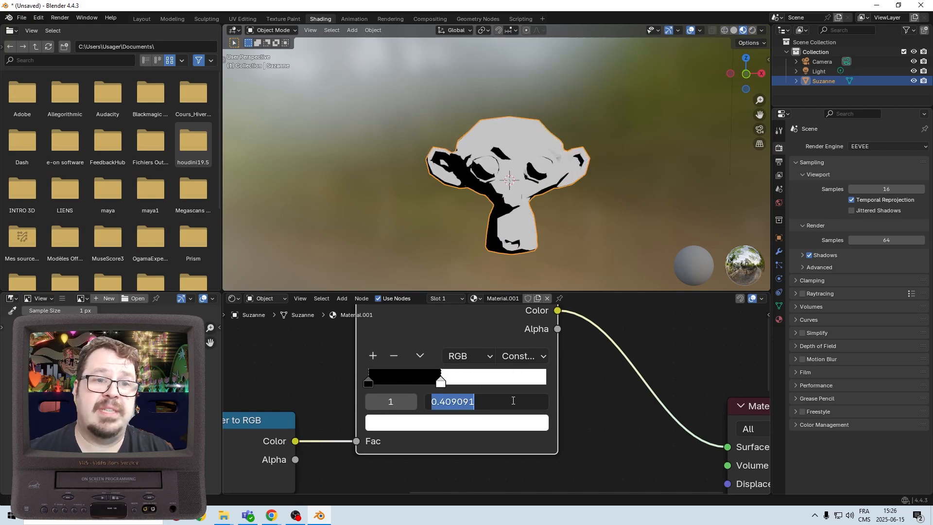
pyautogui.write('0.5')
pyautogui.press('Return')
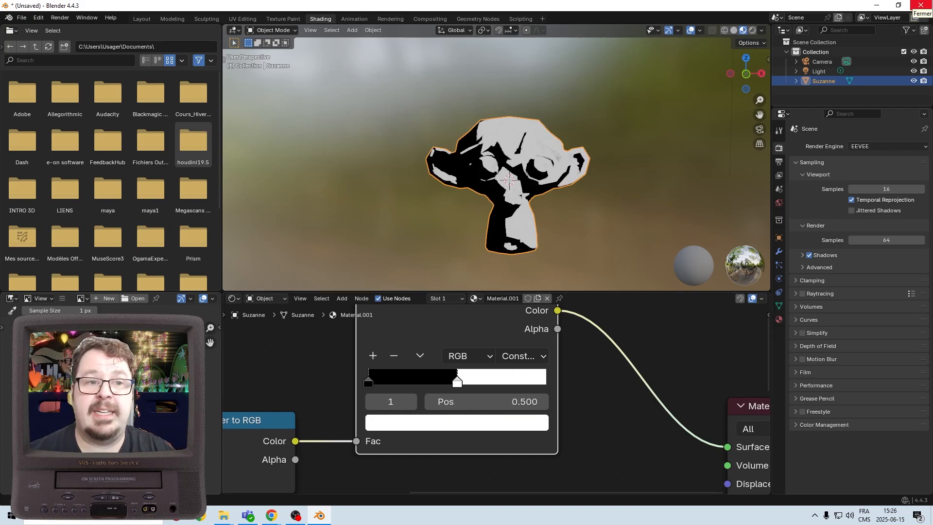
# Add a Mix Color node and connect the Color Ramp's Color output to its Factor input.
pyautogui.scroll(-4, 531, 397)
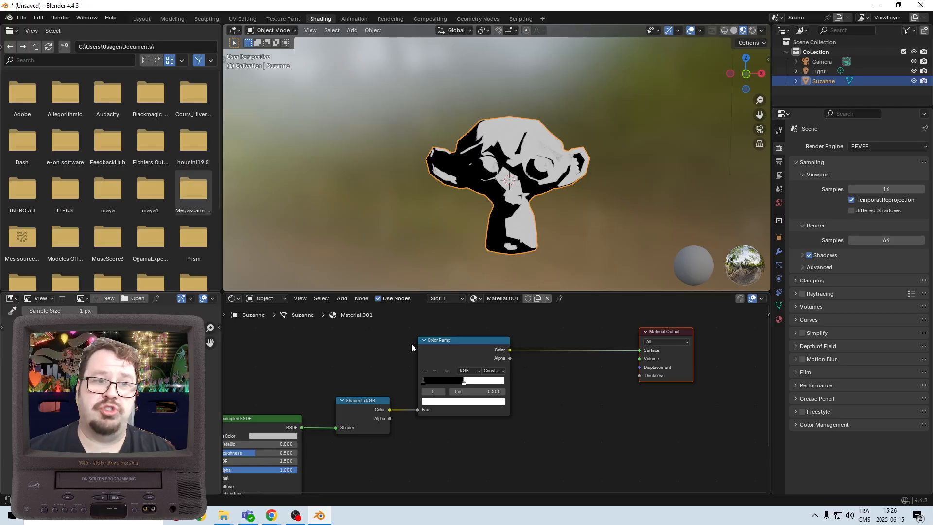
pyautogui.scroll(3, 430, 422)
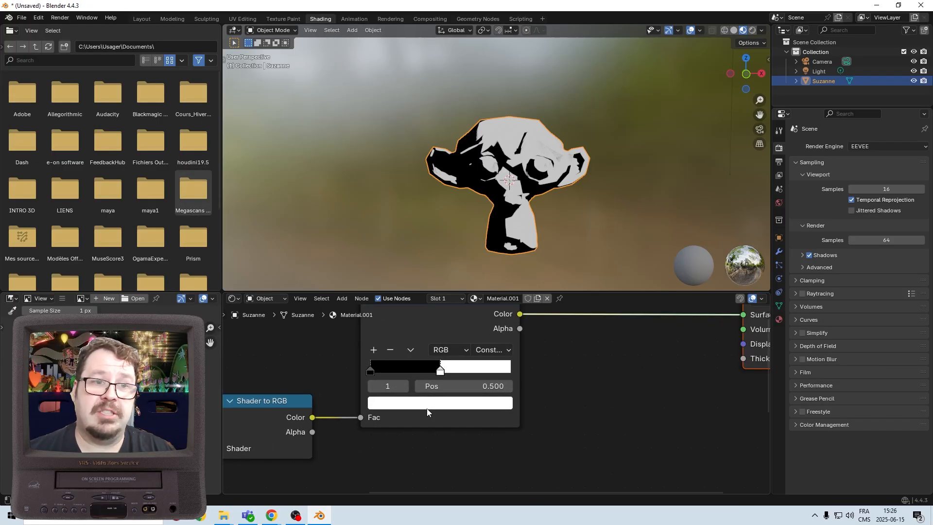
pyautogui.scroll(-3, 427, 408)
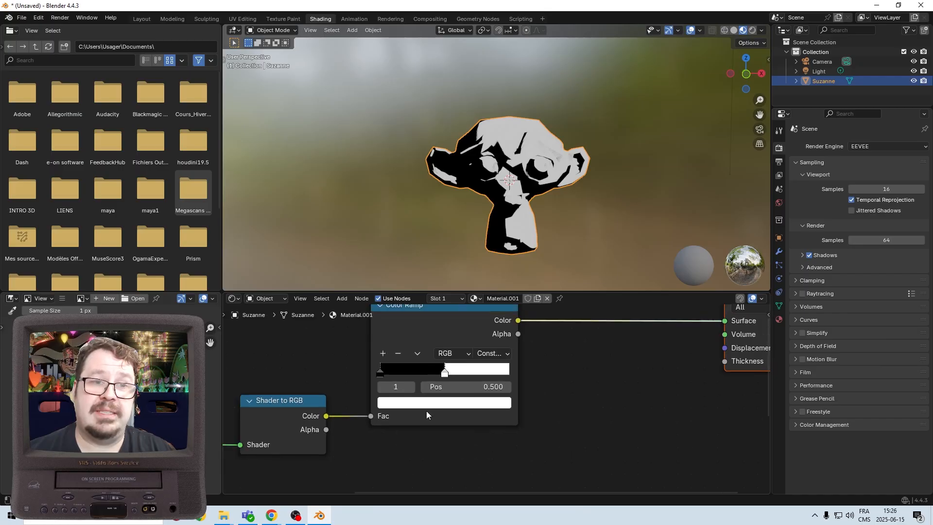
pyautogui.click(342, 299)
pyautogui.write('mix color')
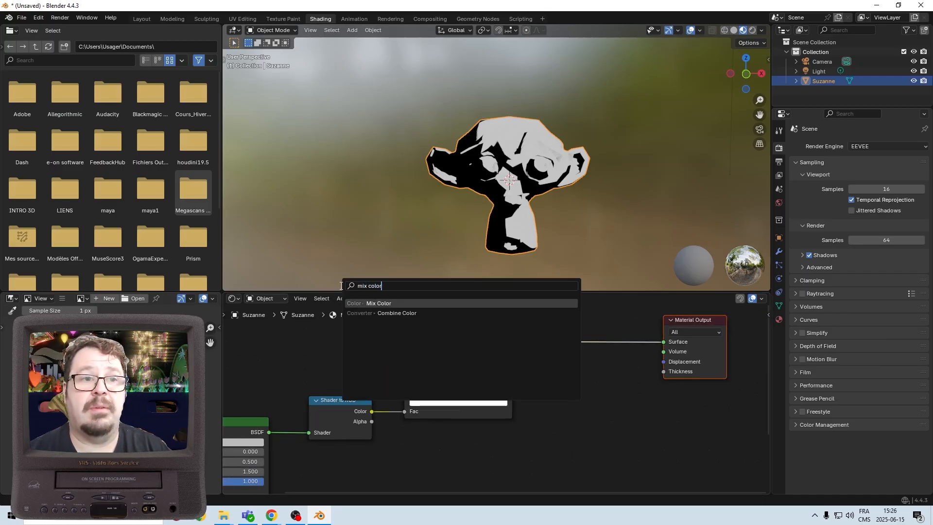
pyautogui.press('Return')
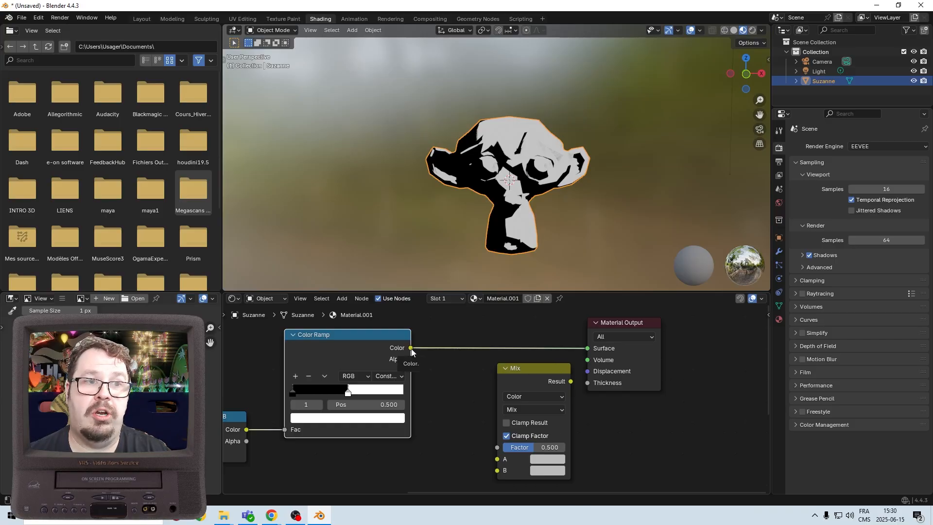
pyautogui.moveTo(412, 350); pyautogui.dragTo(504, 447)
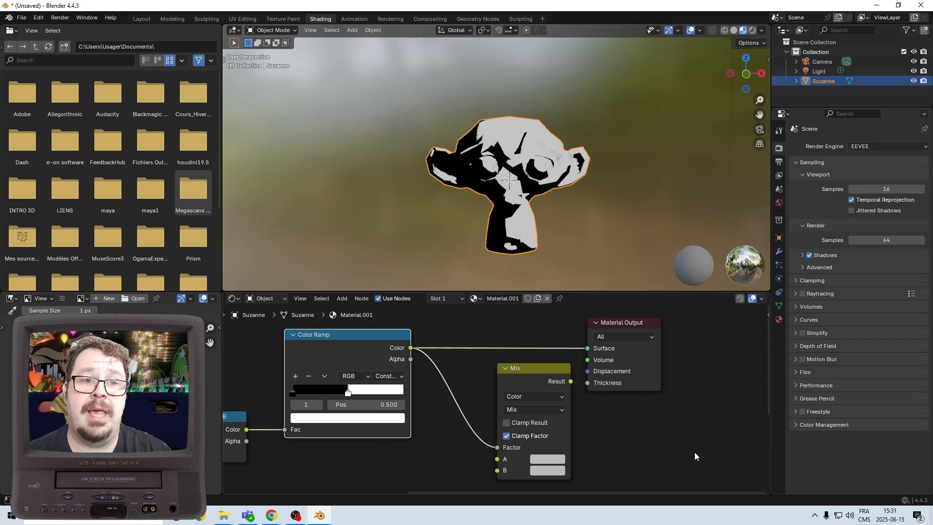
# Set the Mix node's A color to green and its blending mode to Multiply.
pyautogui.moveTo(665, 445); pyautogui.dragTo(668, 409, button='middle')
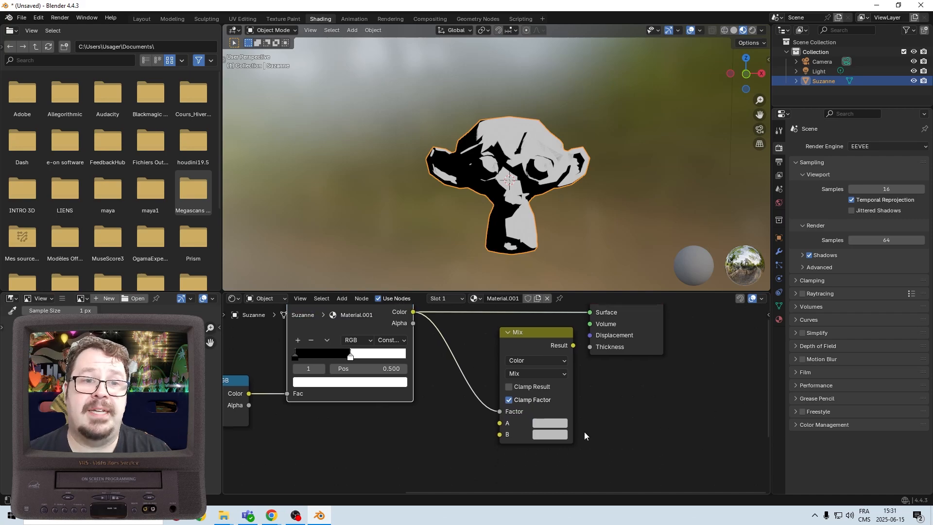
pyautogui.click(553, 424)
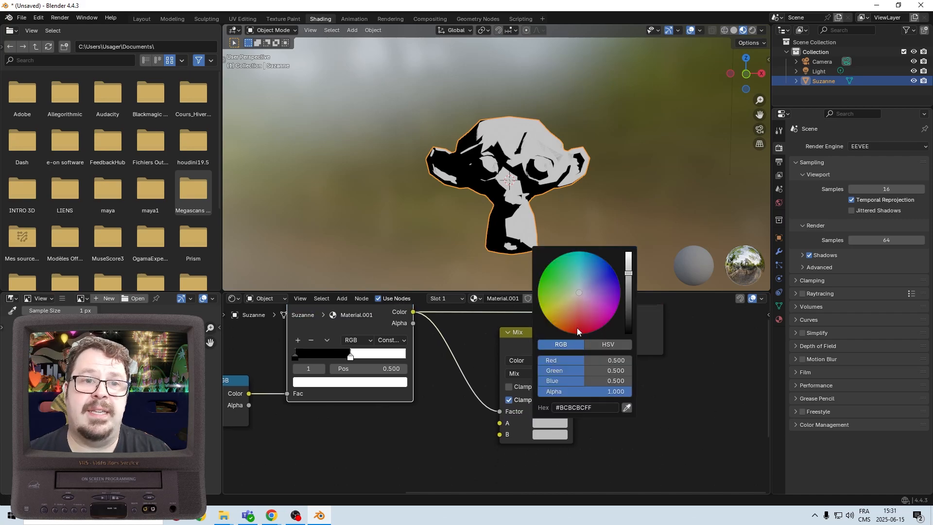
pyautogui.click(557, 281)
pyautogui.moveTo(632, 370); pyautogui.dragTo(622, 411, button='middle')
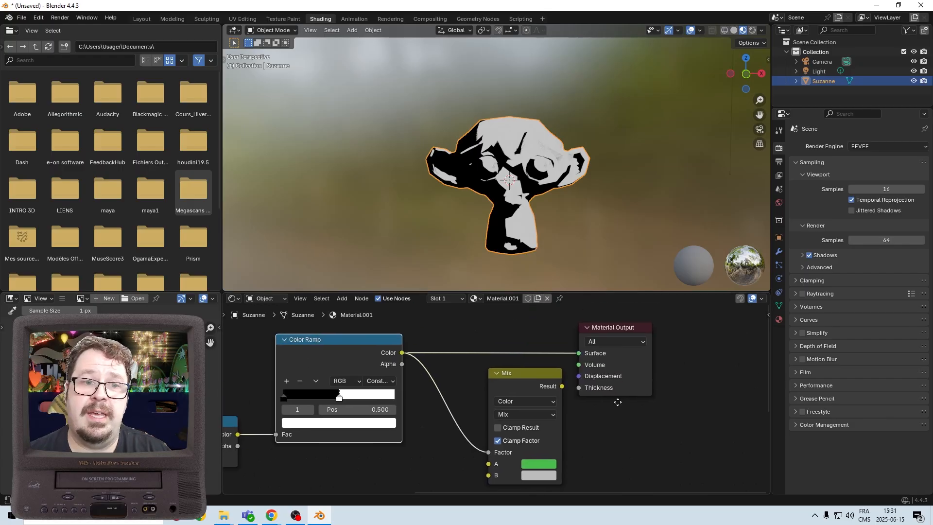
pyautogui.click(535, 413)
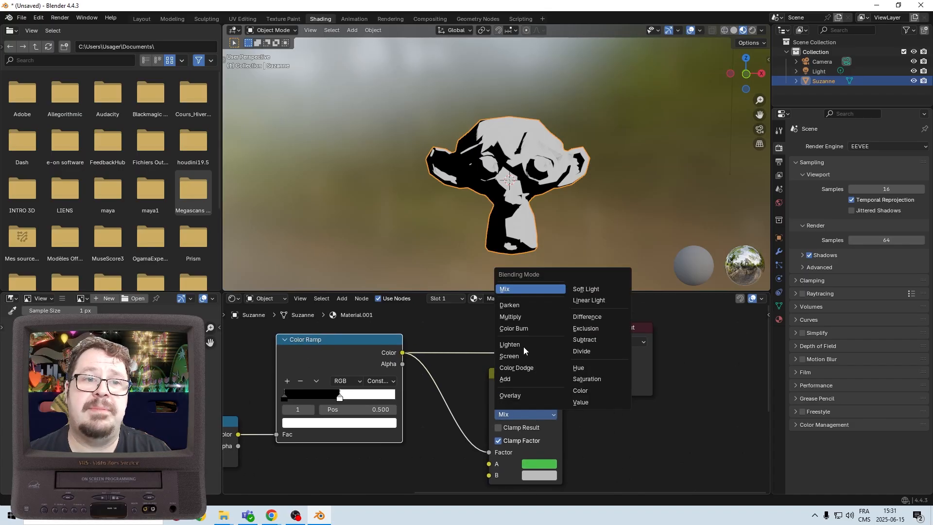
pyautogui.click(523, 317)
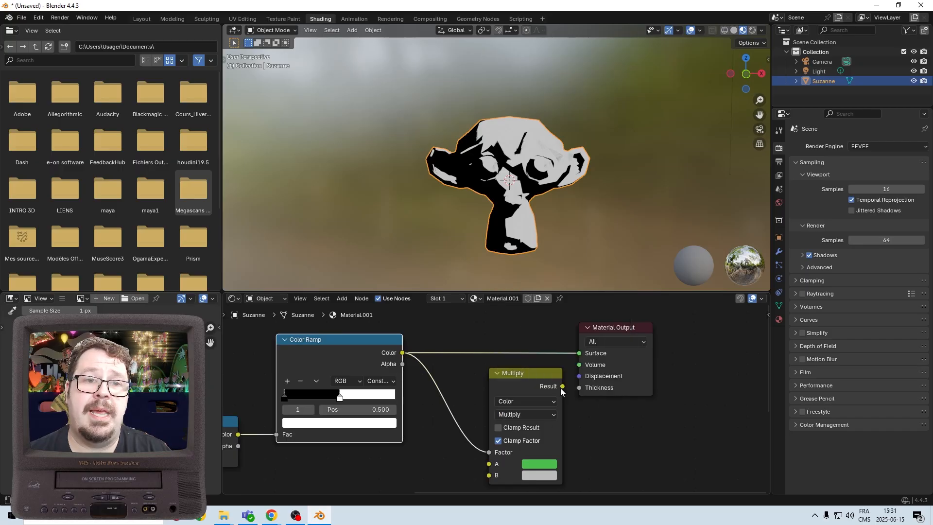
# Connect the Multiply node's Result output to the Material Output's Surface input and inspect the toon shading on Suzanne.
pyautogui.moveTo(562, 385); pyautogui.dragTo(579, 353)
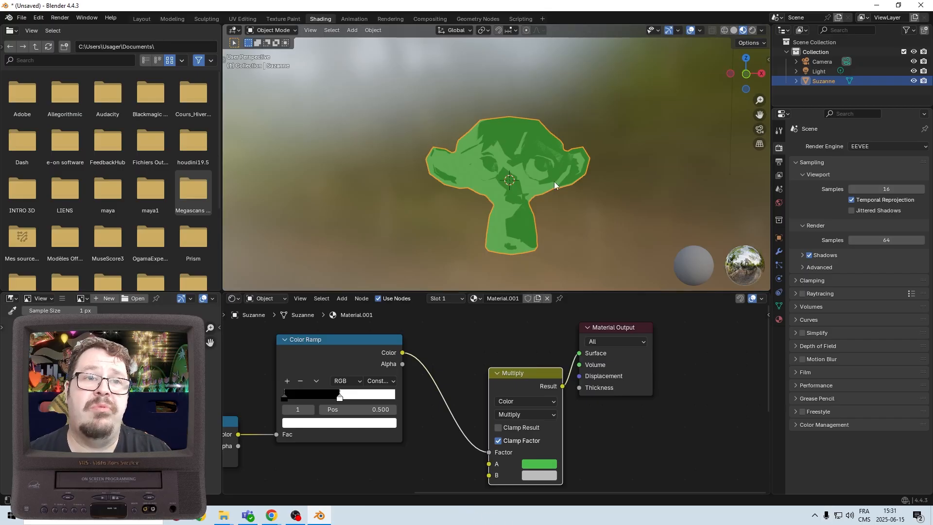
pyautogui.scroll(4, 518, 150)
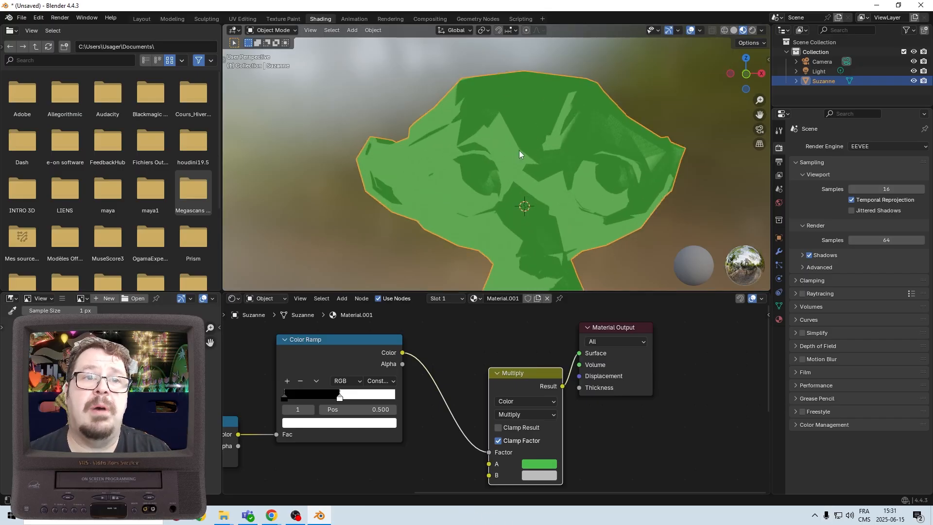
pyautogui.moveTo(526, 157); pyautogui.dragTo(596, 138, button='middle')
pyautogui.scroll(-4, 596, 138)
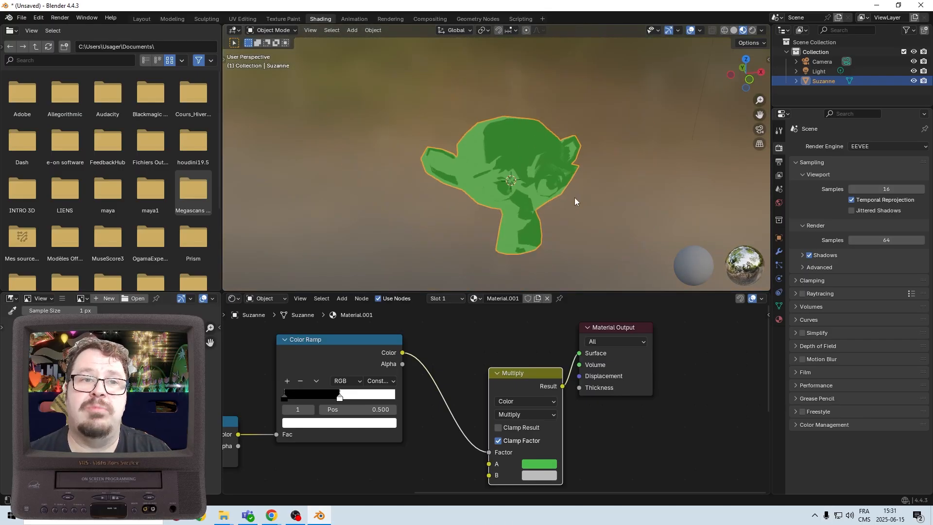
pyautogui.moveTo(575, 197); pyautogui.dragTo(541, 168, button='middle')
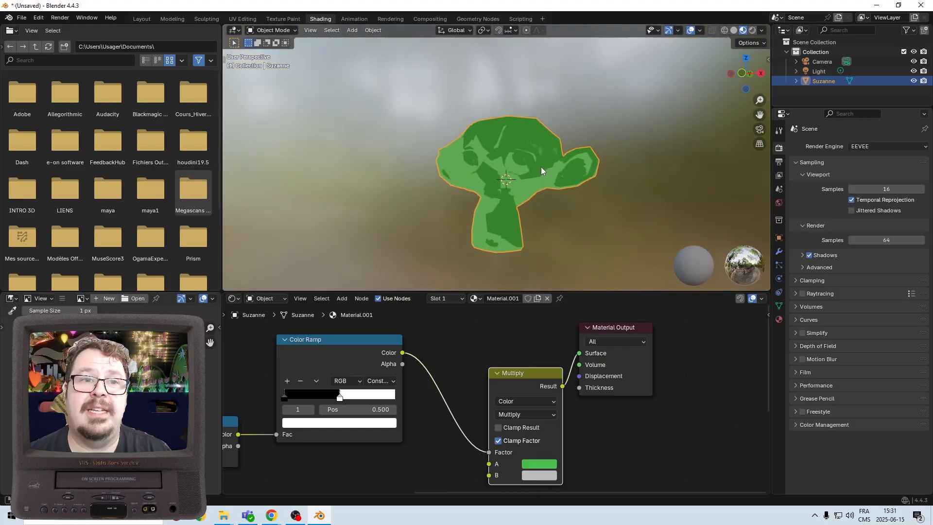
# Insert an Invert Color node into the link between the Color Ramp's Color output and the Multiply node's Factor input.
pyautogui.click(340, 294)
pyautogui.write('invert')
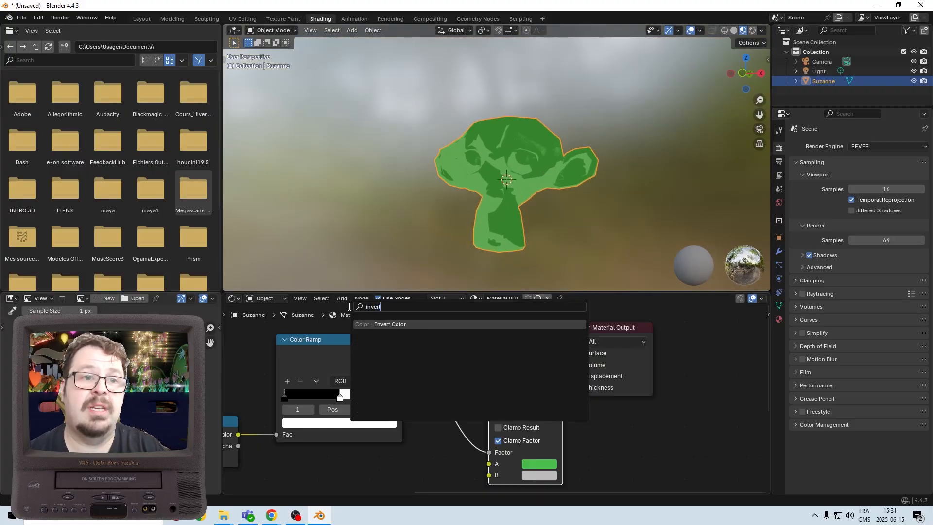
pyautogui.press('Return')
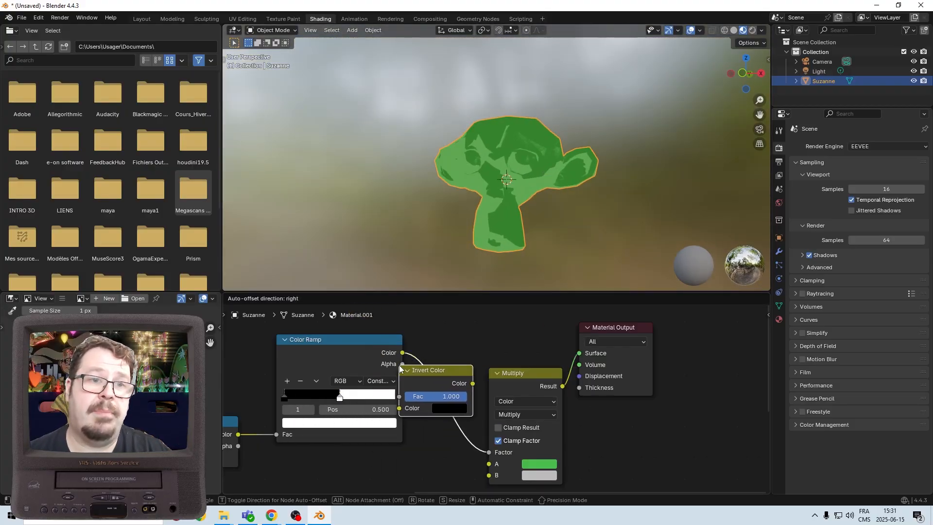
pyautogui.click(403, 362)
pyautogui.moveTo(394, 409); pyautogui.dragTo(424, 413, button='middle')
pyautogui.scroll(-1, 424, 412)
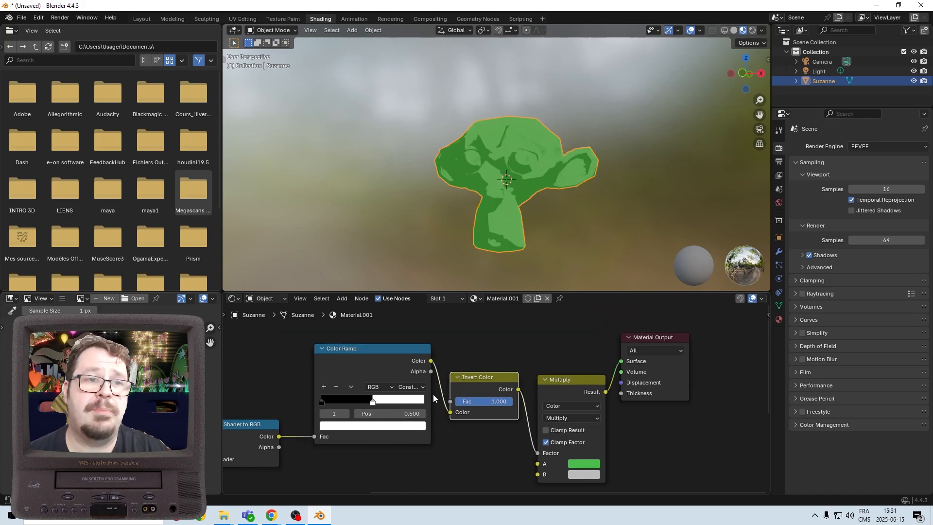